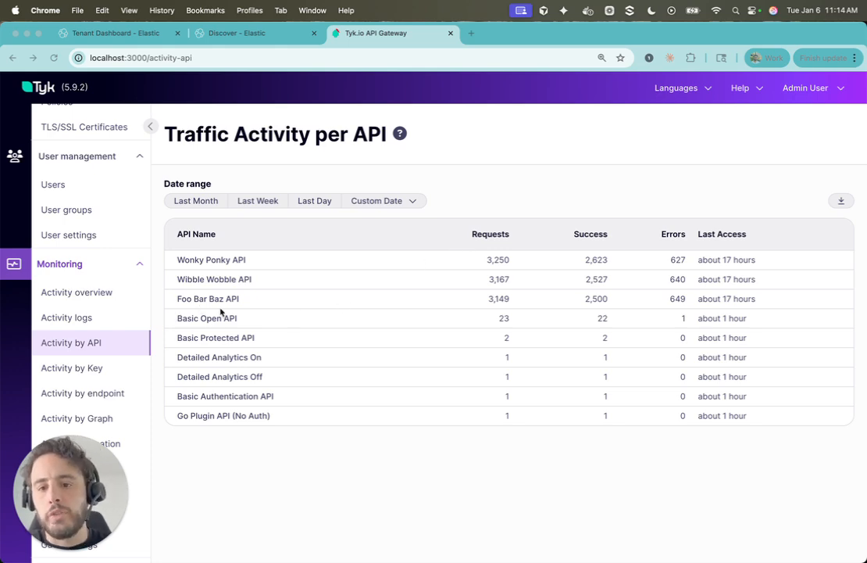
# - Open the traffic activity of the Wonky Ponky API and examine its success and error peak over time
pyautogui.scroll(-2, 97, 320)
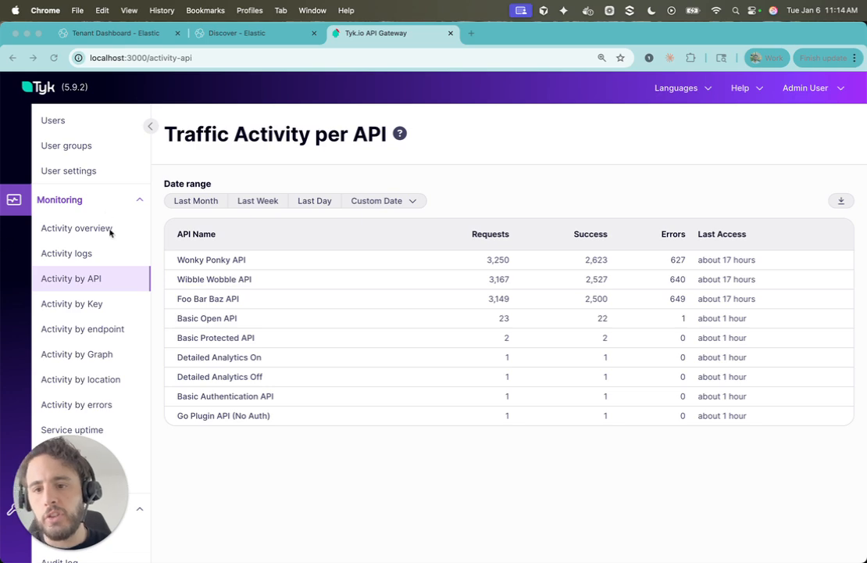
pyautogui.scroll(-1, 128, 314)
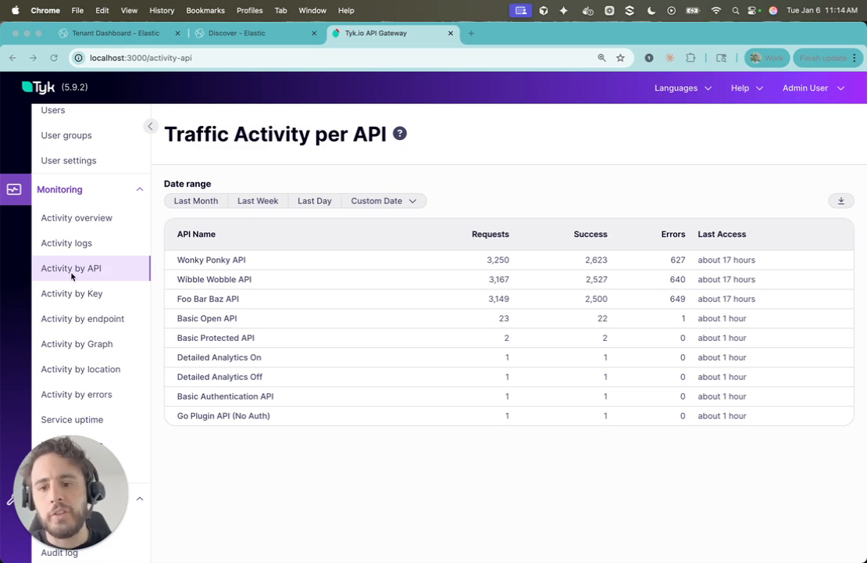
pyautogui.click(207, 260)
pyautogui.moveTo(654, 448)
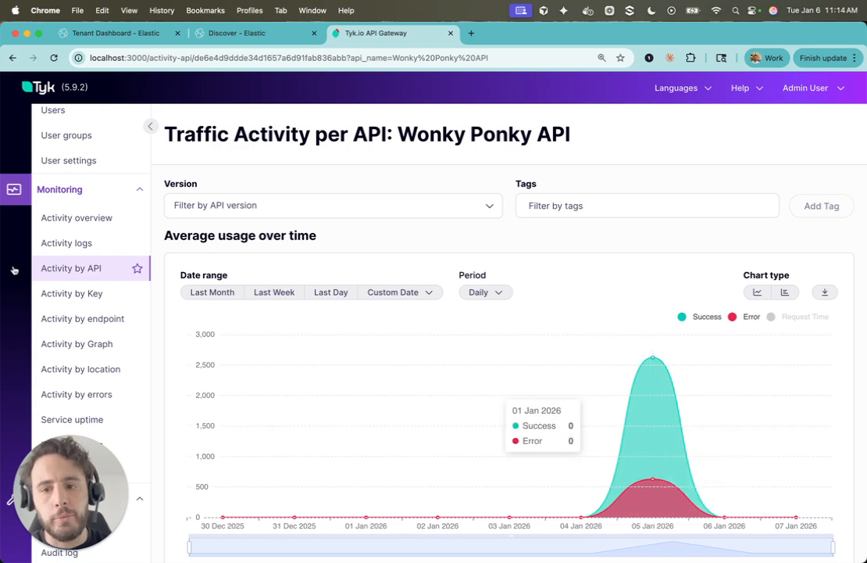
# - View traffic activity by key and open the tenant-d key with 217 requests to examine its request and error charts
pyautogui.click(82, 296)
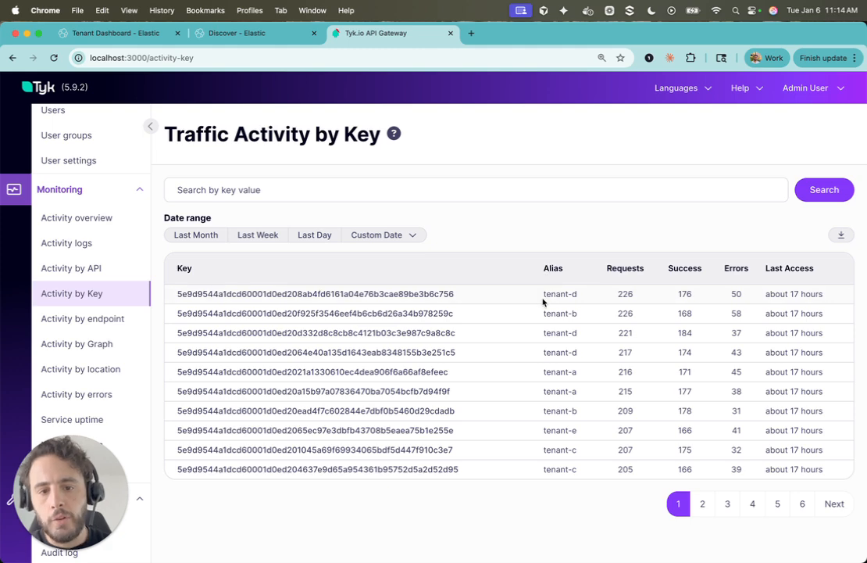
pyautogui.click(339, 352)
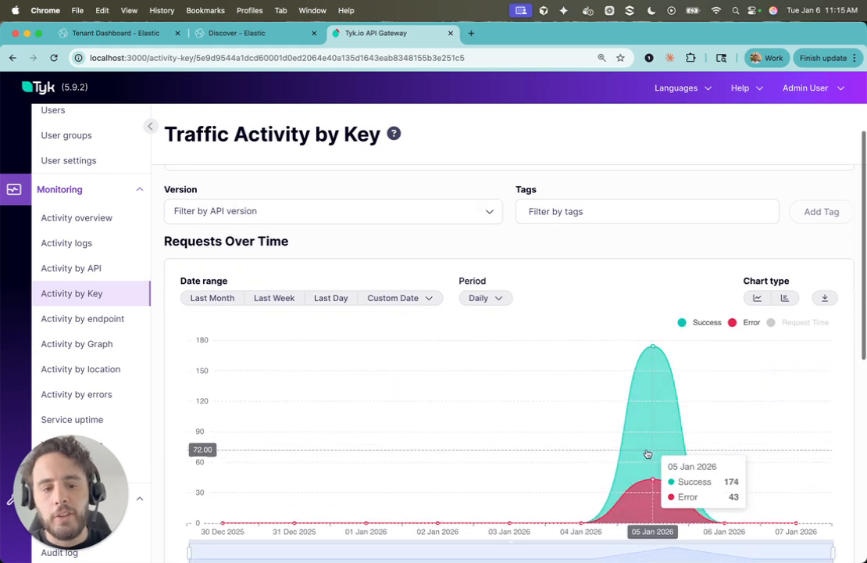
pyautogui.scroll(-5, 646, 449)
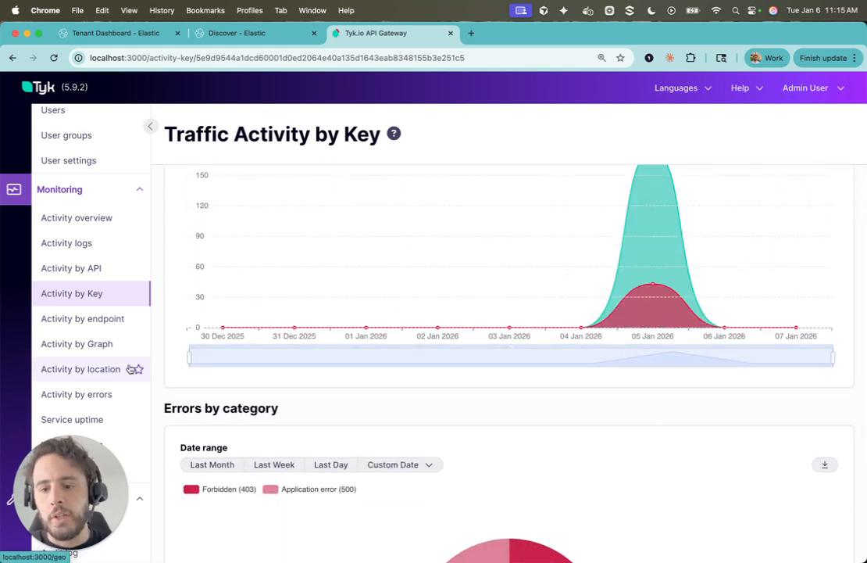
# - Browse the activity logs and expand the /status/{id} entry and the second /get entry to inspect their metadata, request and response
pyautogui.click(95, 245)
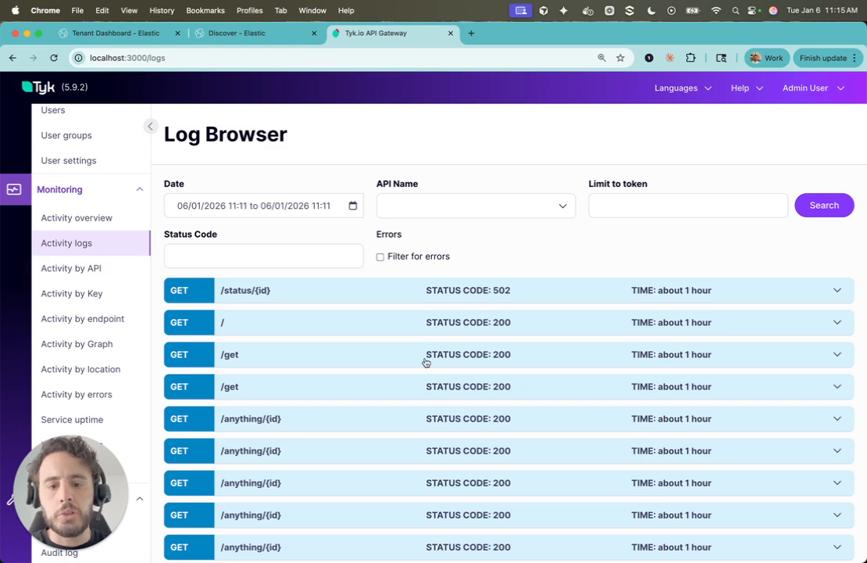
pyautogui.click(335, 297)
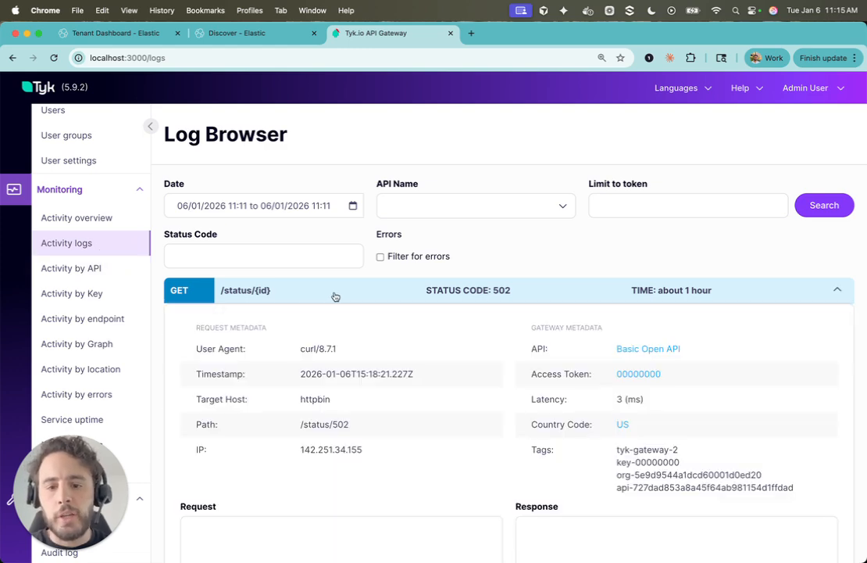
pyautogui.click(335, 296)
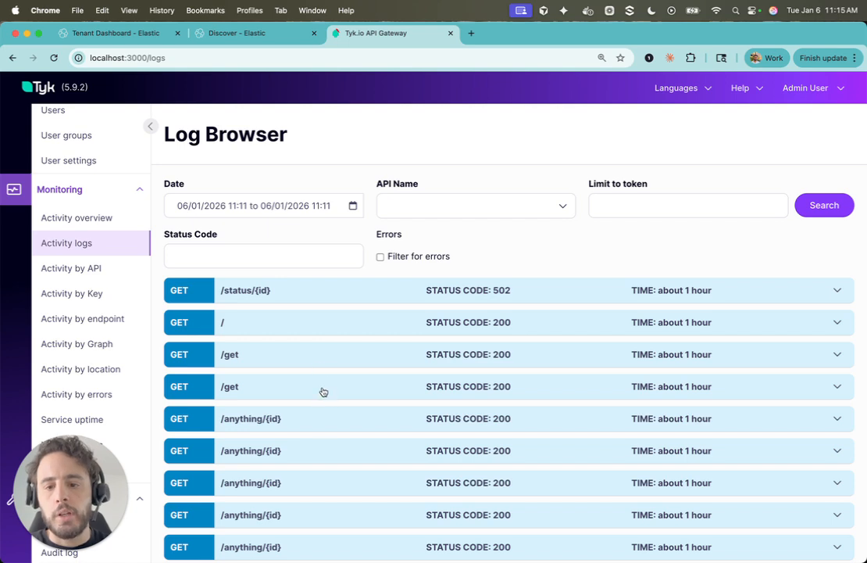
pyautogui.click(321, 392)
pyautogui.scroll(-1, 361, 403)
pyautogui.scroll(-5, 362, 402)
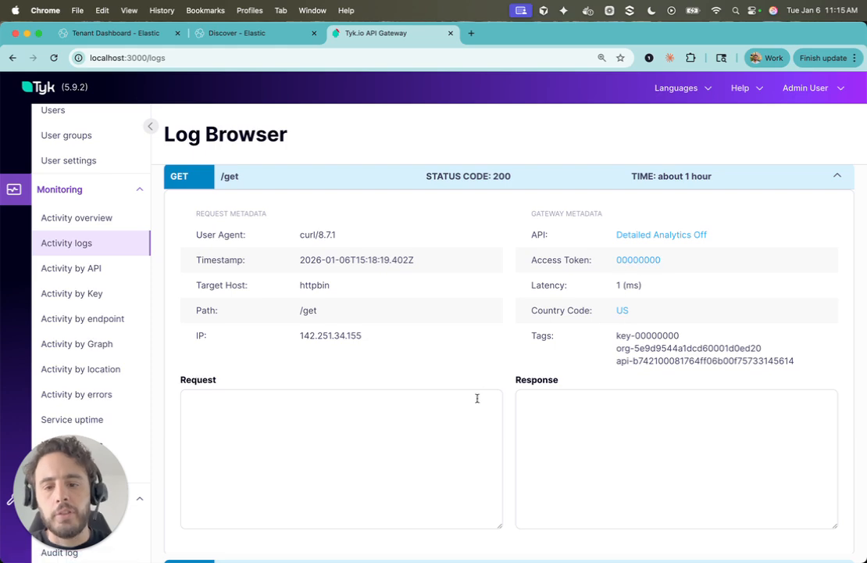
pyautogui.click(612, 430)
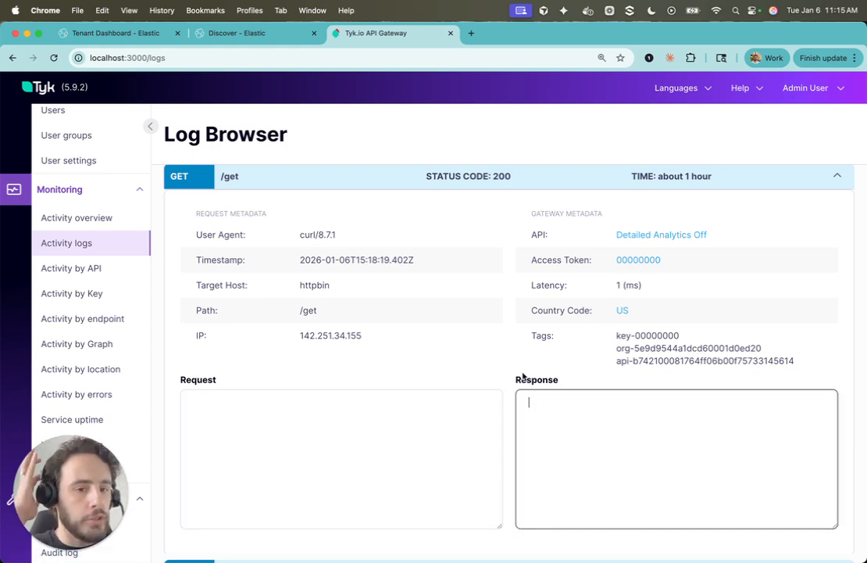
# - Open the activity overview and review its filter options for APIs, policies, categories and tags, leaving the filters unapplied
pyautogui.click(106, 218)
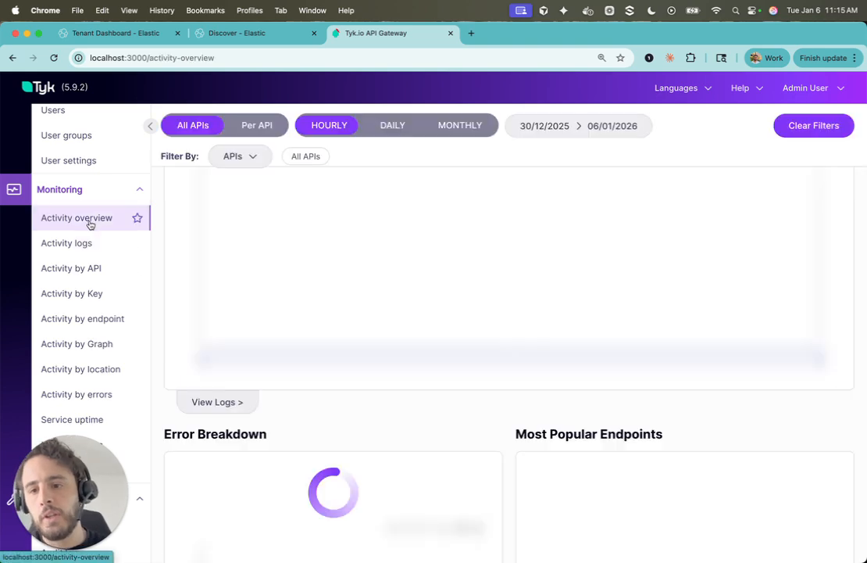
pyautogui.scroll(2, 360, 315)
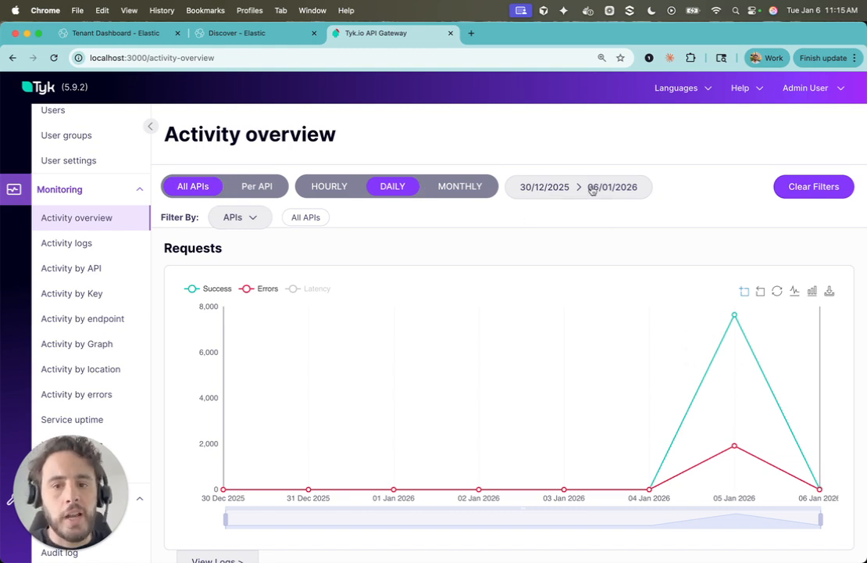
pyautogui.click(244, 218)
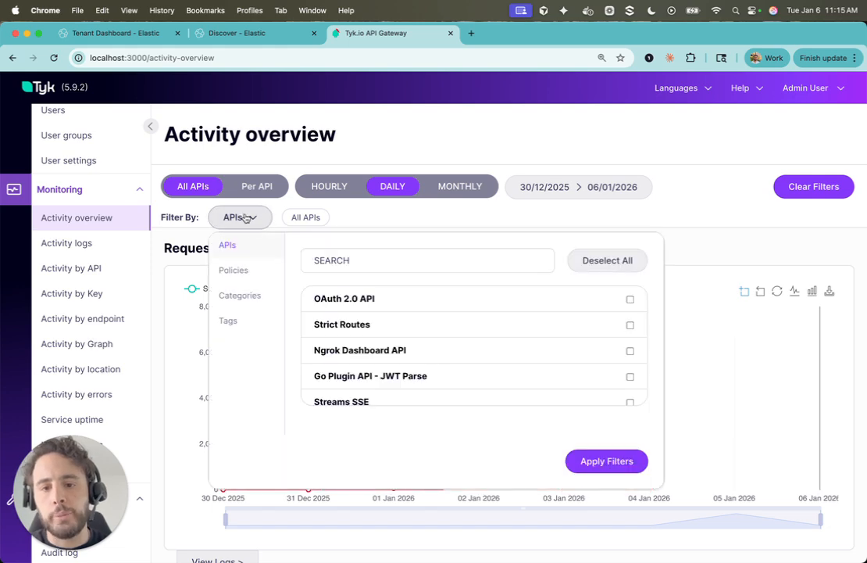
pyautogui.click(235, 269)
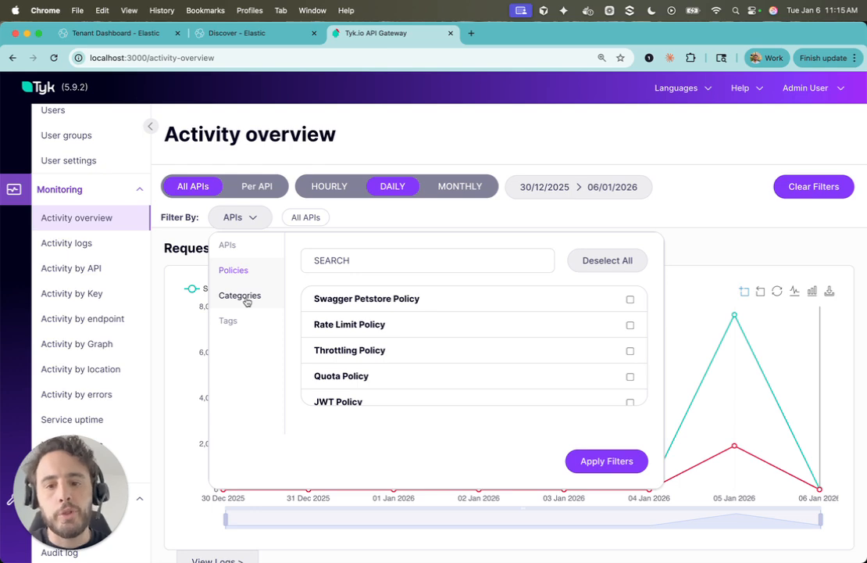
pyautogui.click(246, 300)
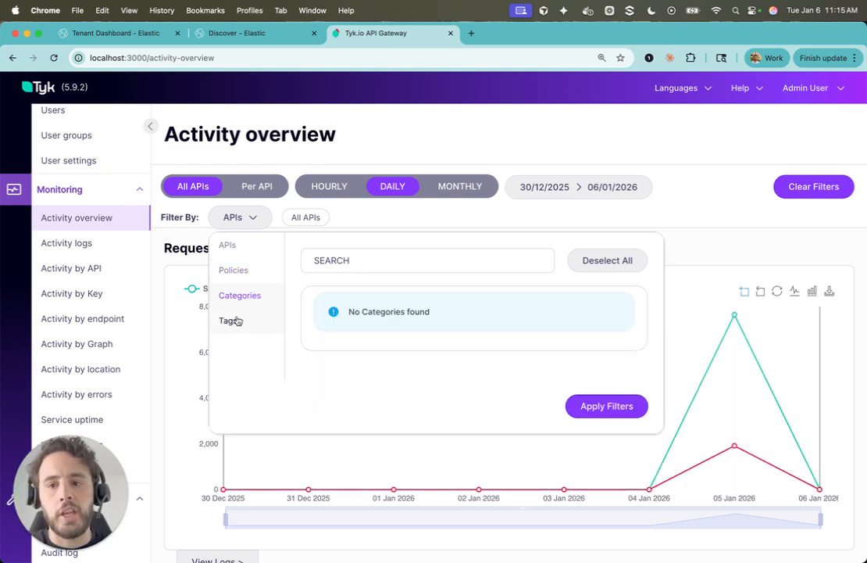
pyautogui.click(238, 321)
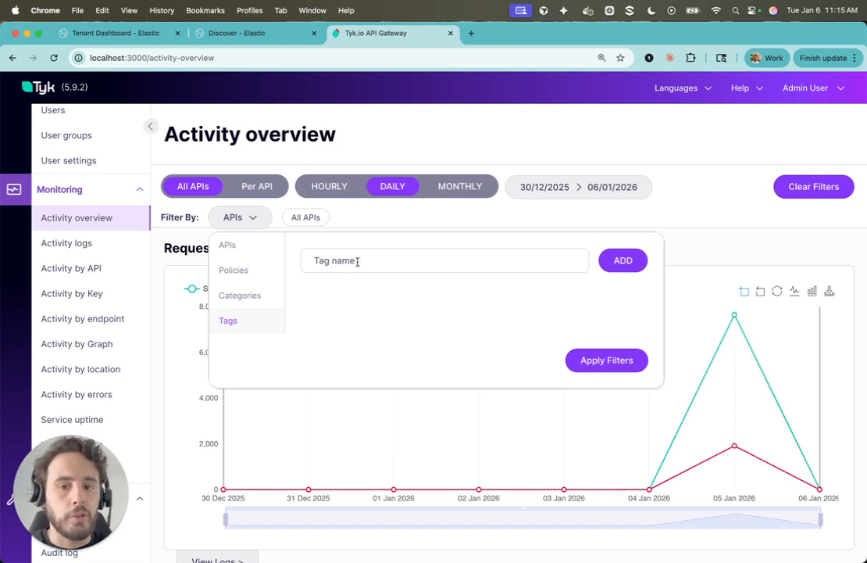
pyautogui.click(753, 218)
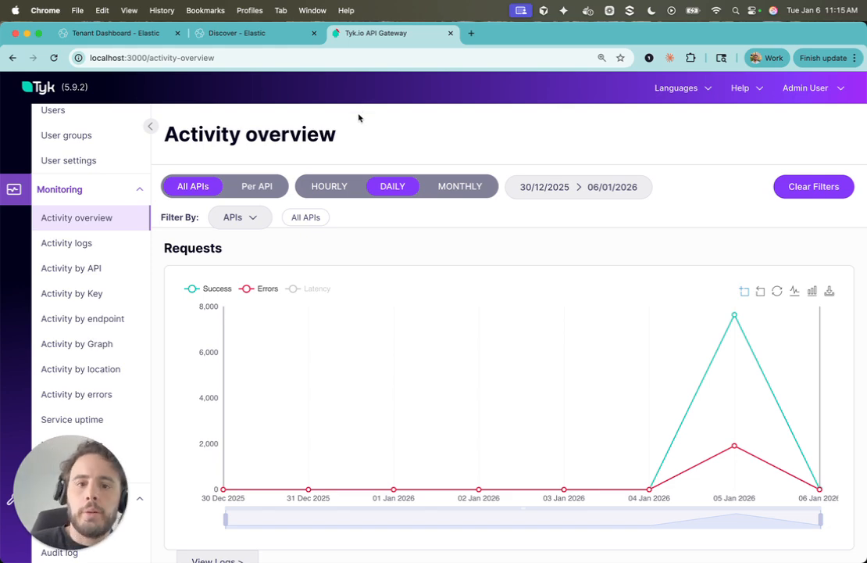
# - Switch to Elastic to view the Tenant Dashboard, and expand the newest tyk_analytics record in Discover to read all its fields
pyautogui.click(118, 35)
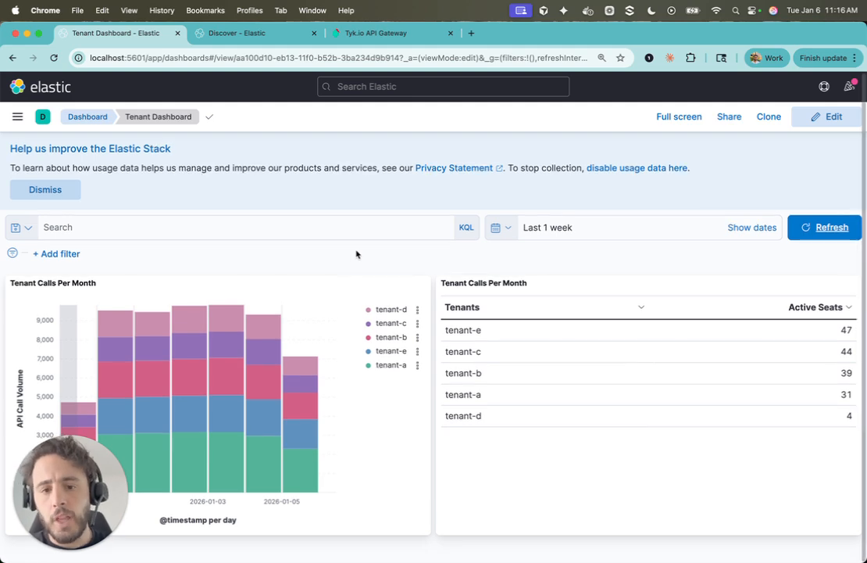
pyautogui.click(251, 32)
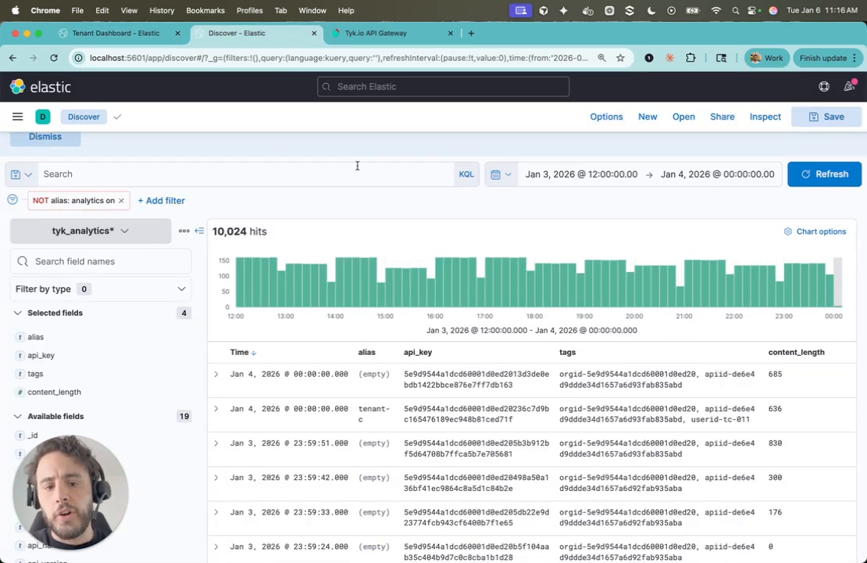
pyautogui.click(218, 376)
pyautogui.scroll(-2, 310, 405)
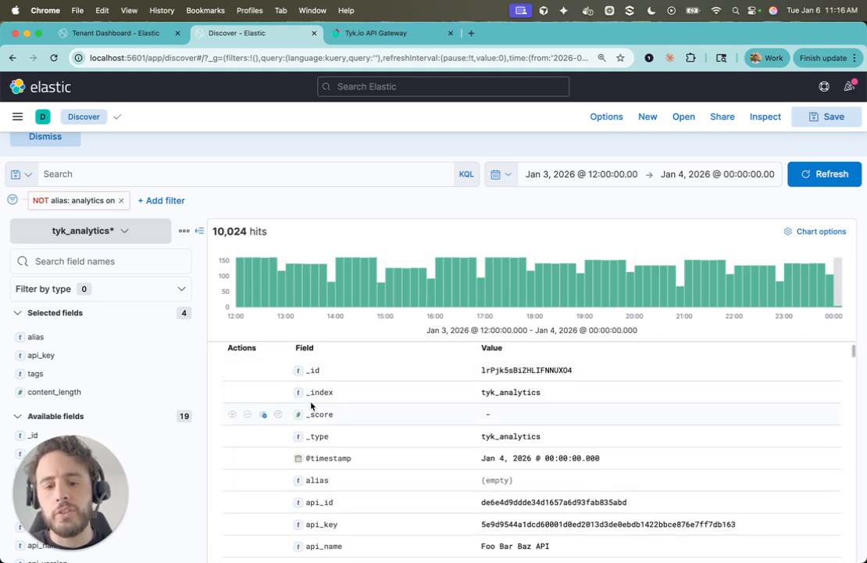
pyautogui.scroll(-3, 321, 356)
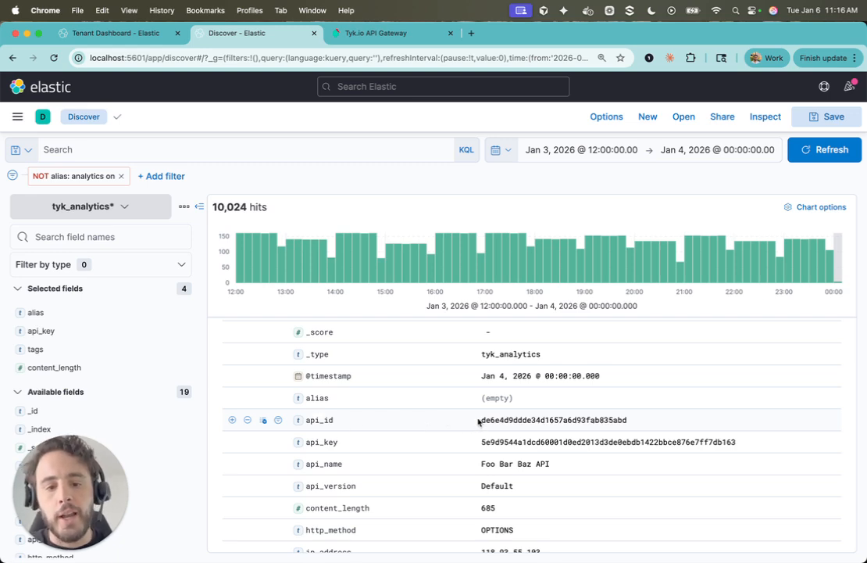
pyautogui.scroll(-1, 494, 418)
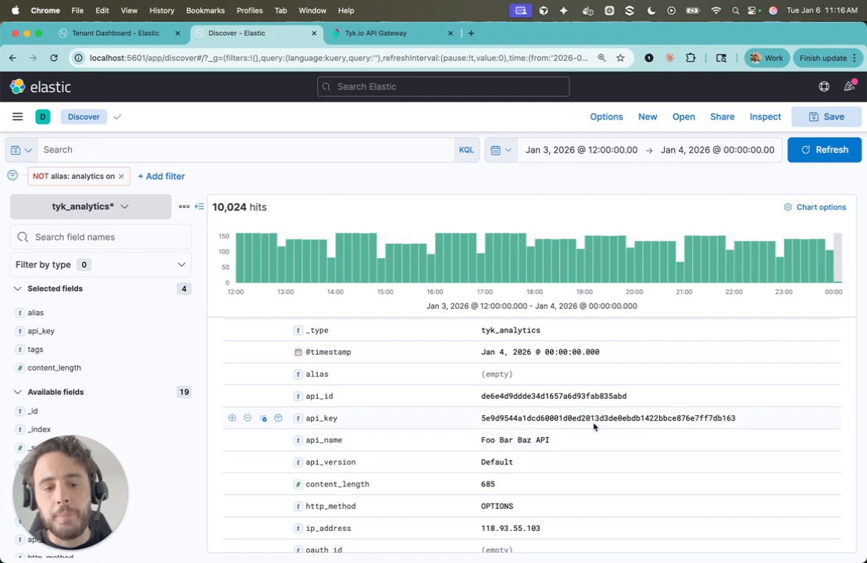
pyautogui.scroll(-2, 592, 422)
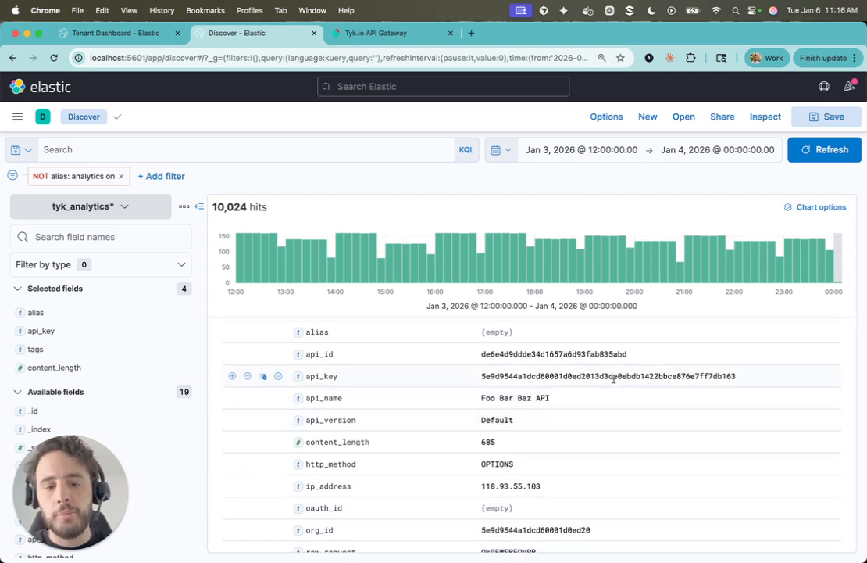
pyautogui.scroll(-2, 602, 383)
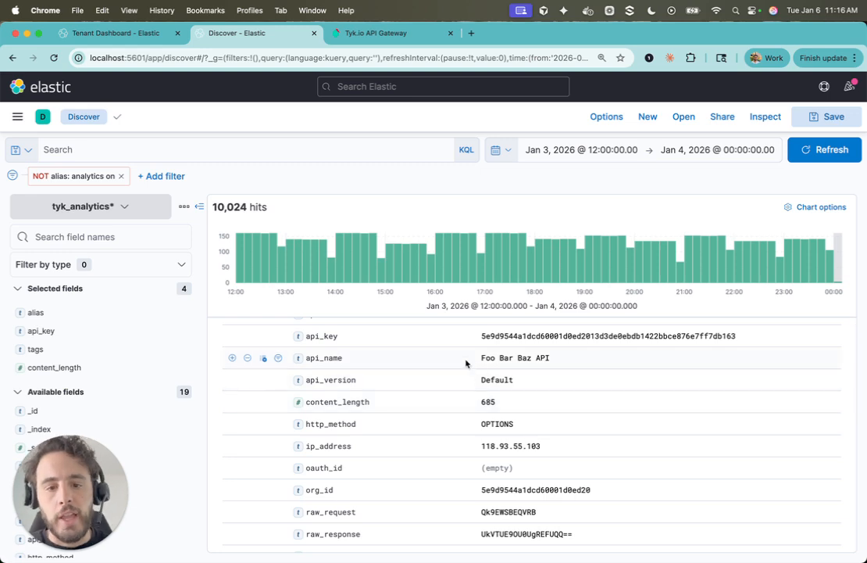
pyautogui.scroll(-2, 494, 416)
pyautogui.scroll(-5, 497, 416)
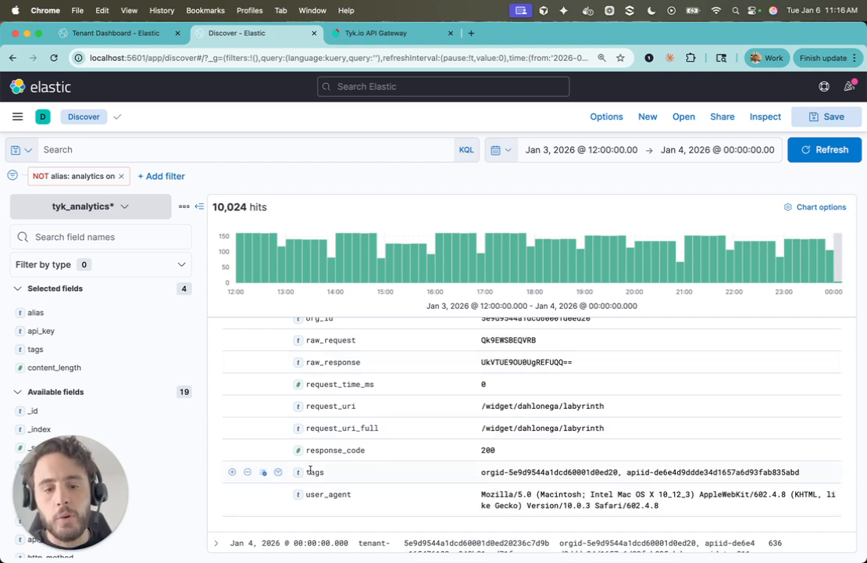
# - Highlight the organisation ID and API ID values in the expanded record's tags field
pyautogui.moveTo(480, 472); pyautogui.dragTo(675, 472)
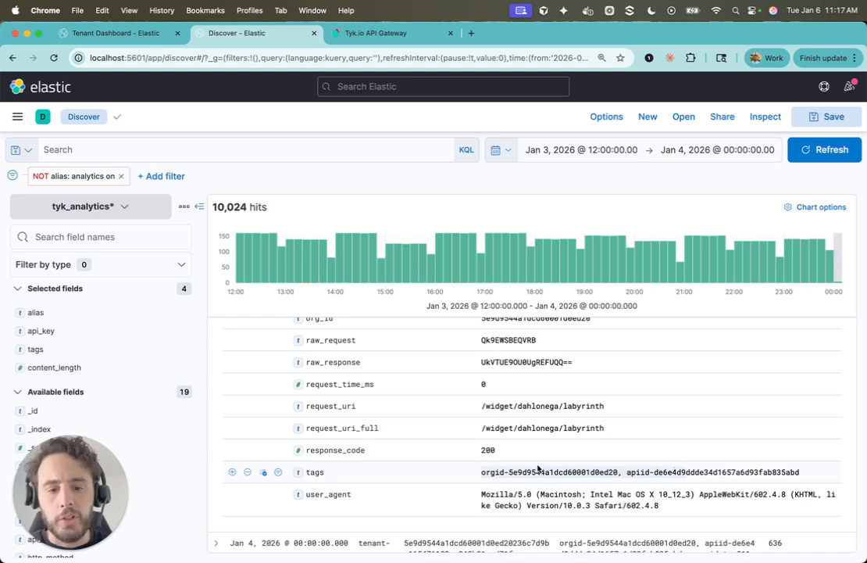
pyautogui.doubleClick(519, 472)
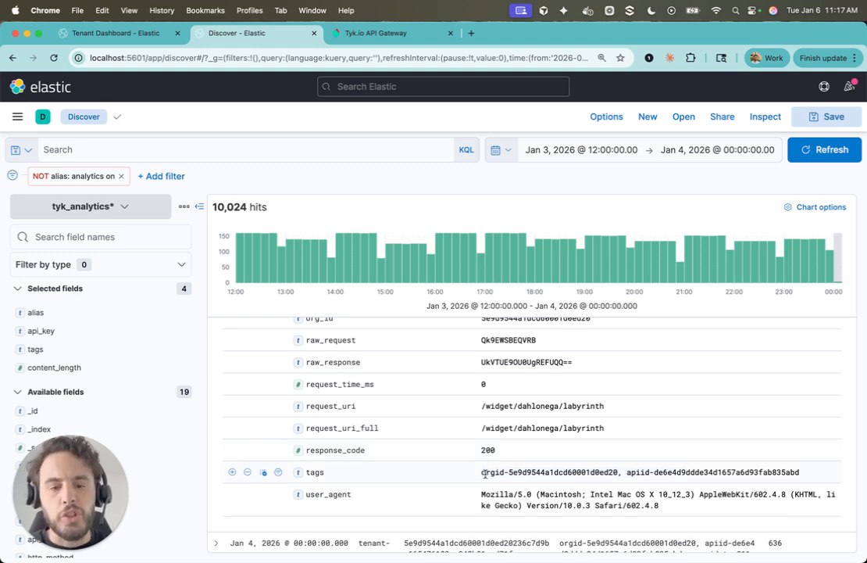
pyautogui.moveTo(484, 473); pyautogui.dragTo(798, 473)
pyautogui.moveTo(479, 472); pyautogui.dragTo(618, 472)
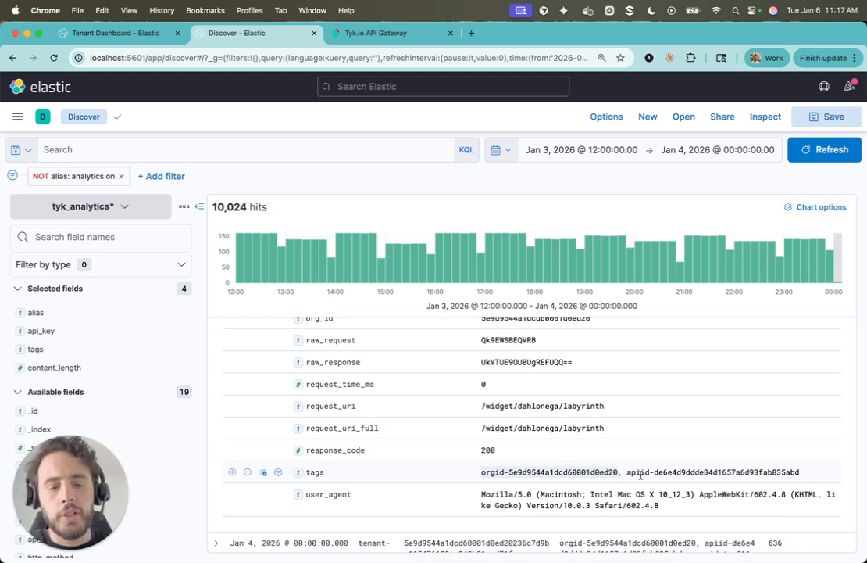
# - Expand the tenant-d record from Jan 3, 2026 @ 23:54:56, examine its tags and highlight its alias value
pyautogui.scroll(-15, 524, 473)
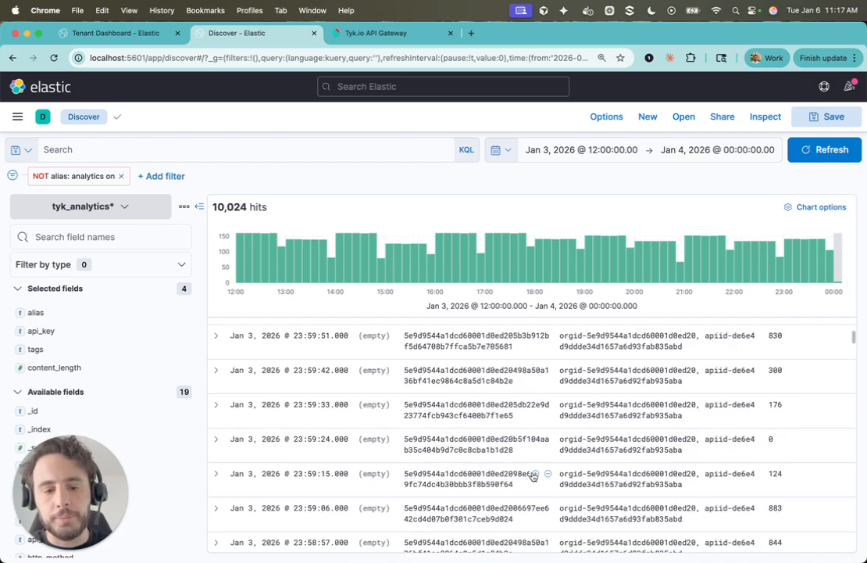
pyautogui.scroll(-10, 622, 451)
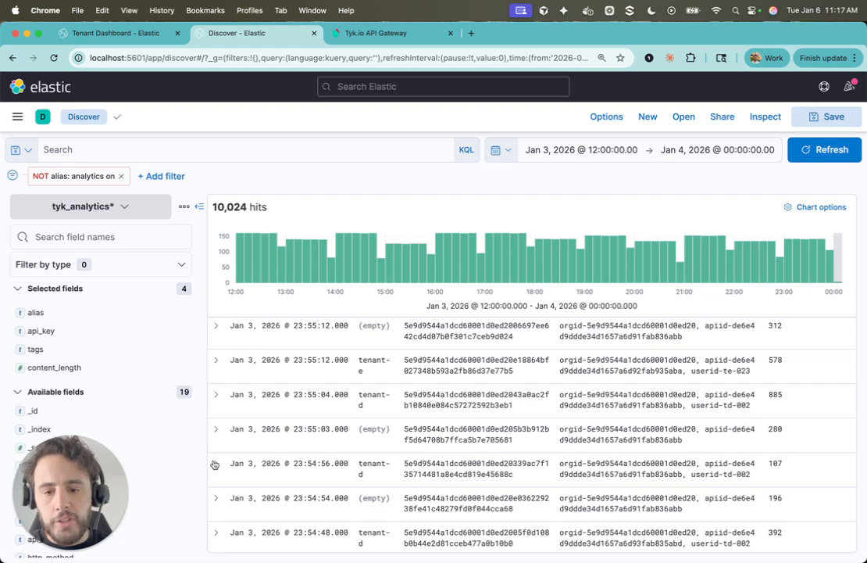
pyautogui.click(217, 463)
pyautogui.scroll(-6, 606, 451)
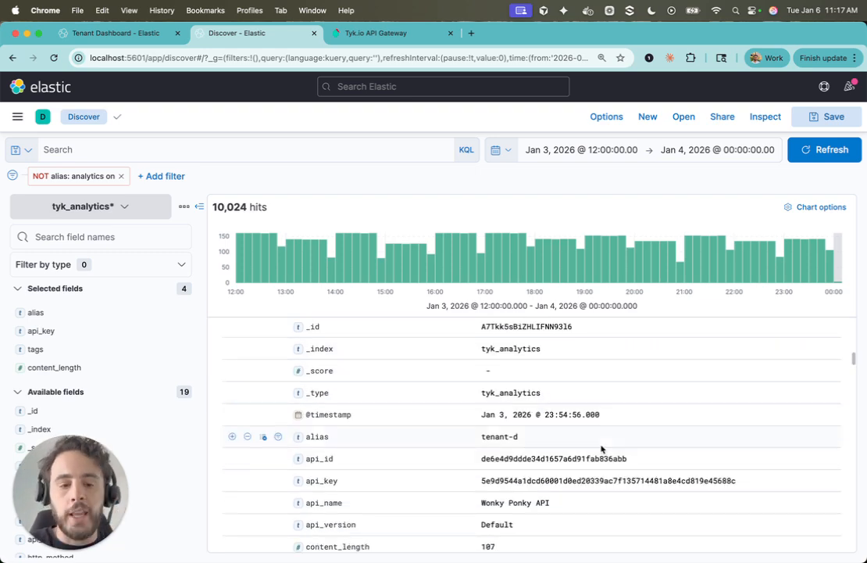
pyautogui.scroll(-10, 606, 452)
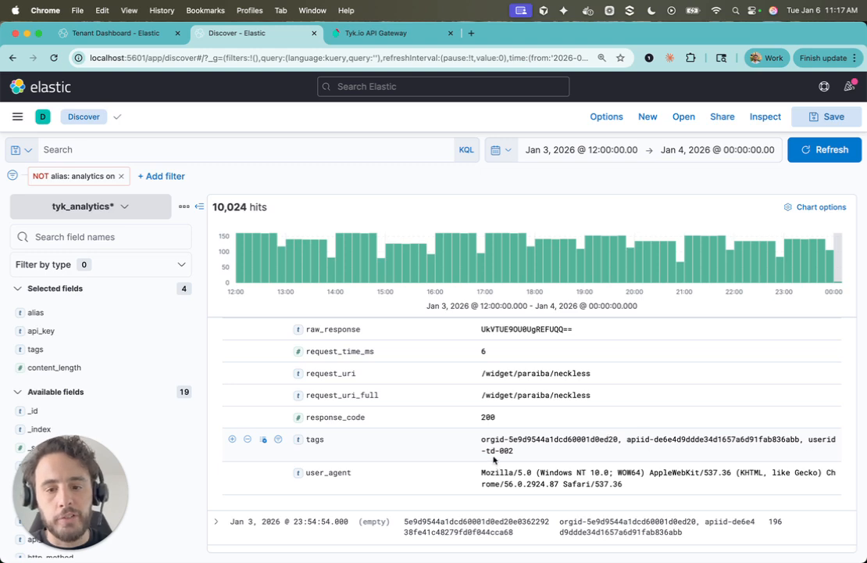
pyautogui.scroll(10, 493, 460)
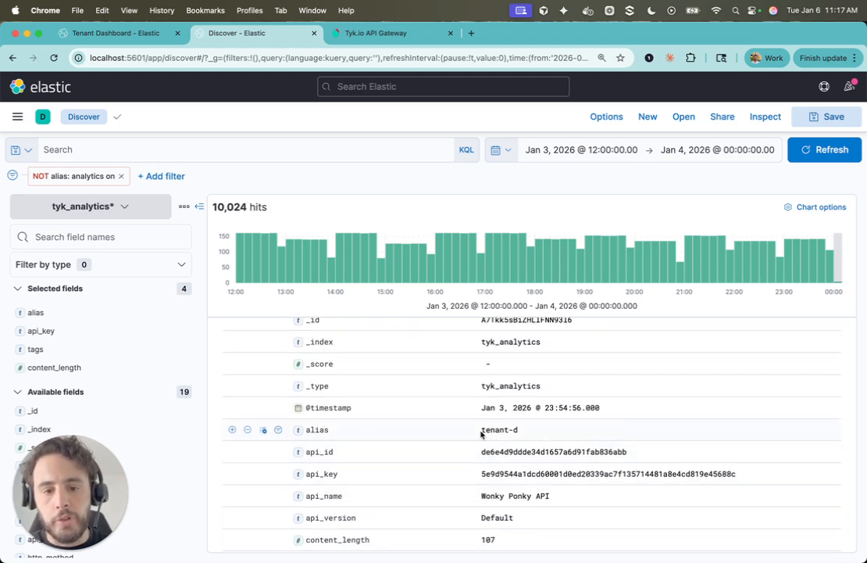
pyautogui.moveTo(484, 429); pyautogui.dragTo(532, 433)
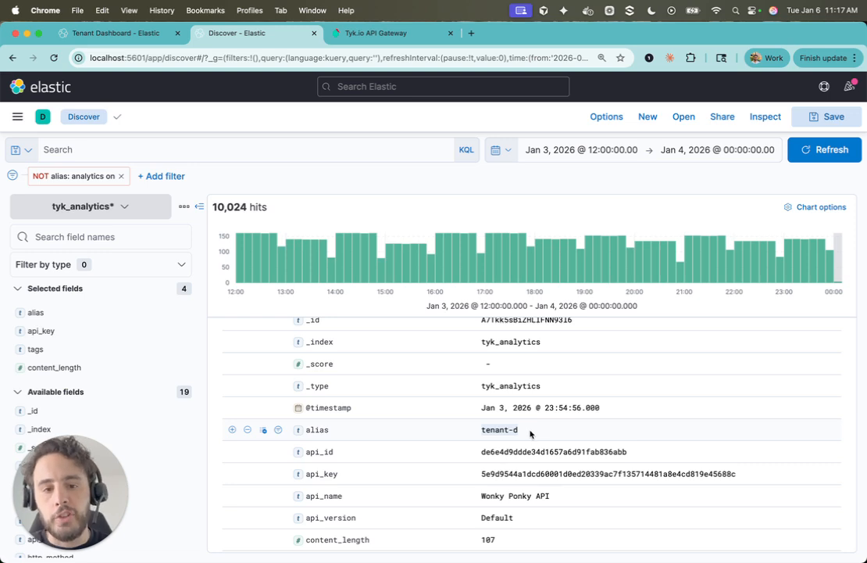
# - Return to the Tenant Dashboard and inspect the daily API call volume data behind the Tenant Calls Per Month chart, then close the inspector
pyautogui.click(94, 31)
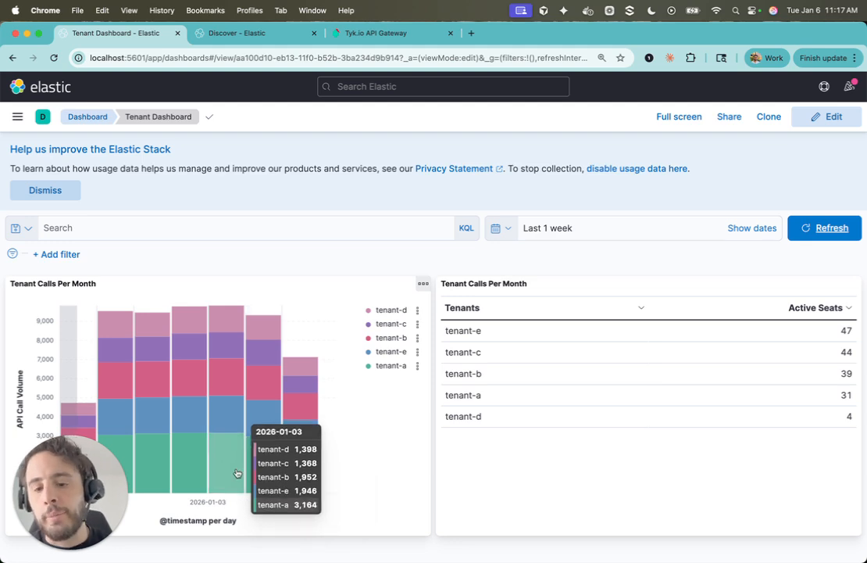
pyautogui.click(422, 284)
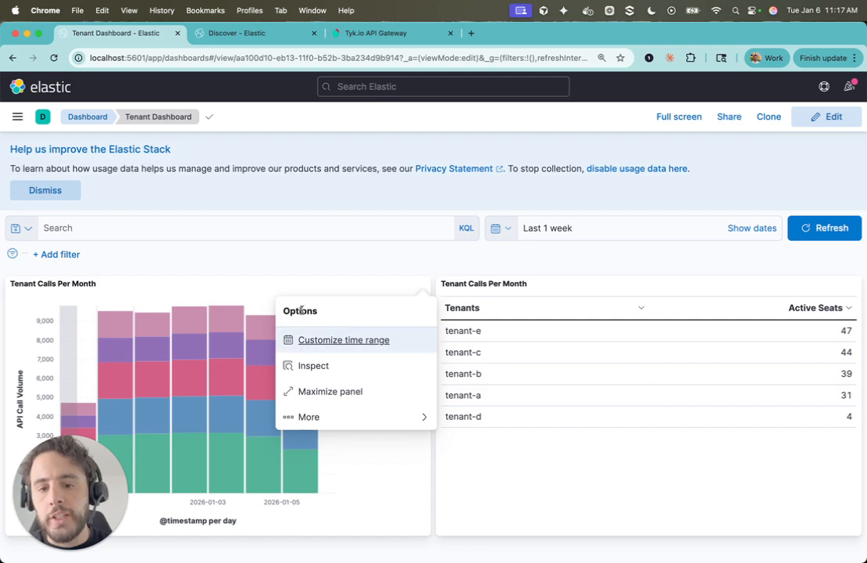
pyautogui.click(321, 365)
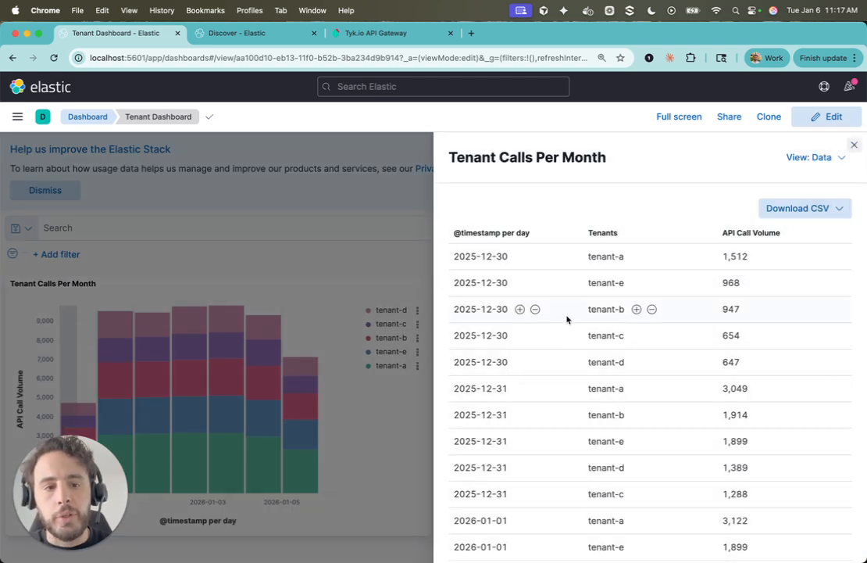
pyautogui.scroll(-3, 575, 340)
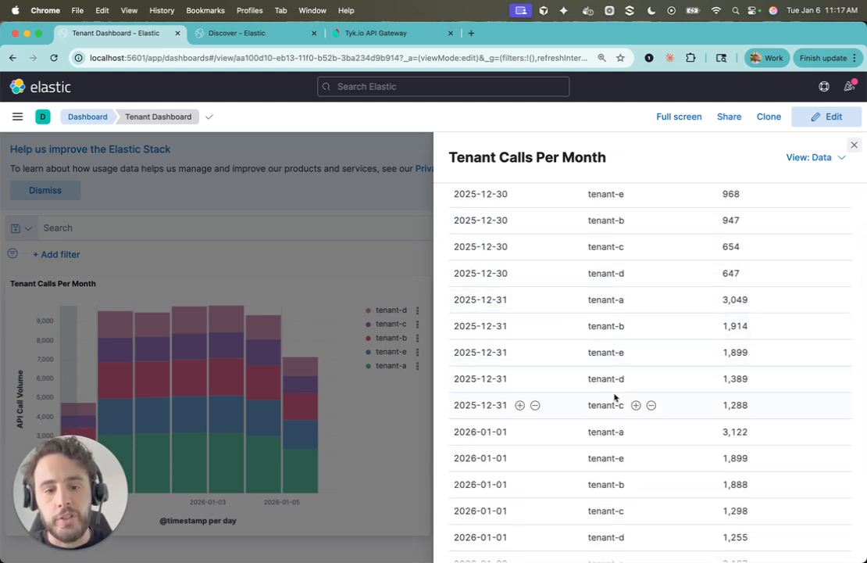
pyautogui.scroll(-2, 617, 383)
pyautogui.click(344, 258)
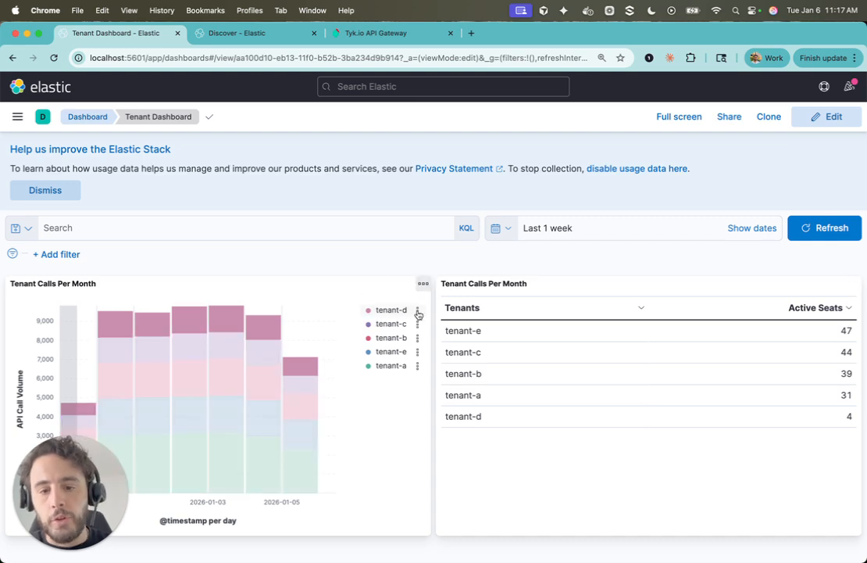
# - Check the chart's daily per-tenant breakdown and view the filter options for tenant-d, leaving them unapplied
pyautogui.moveTo(219, 332)
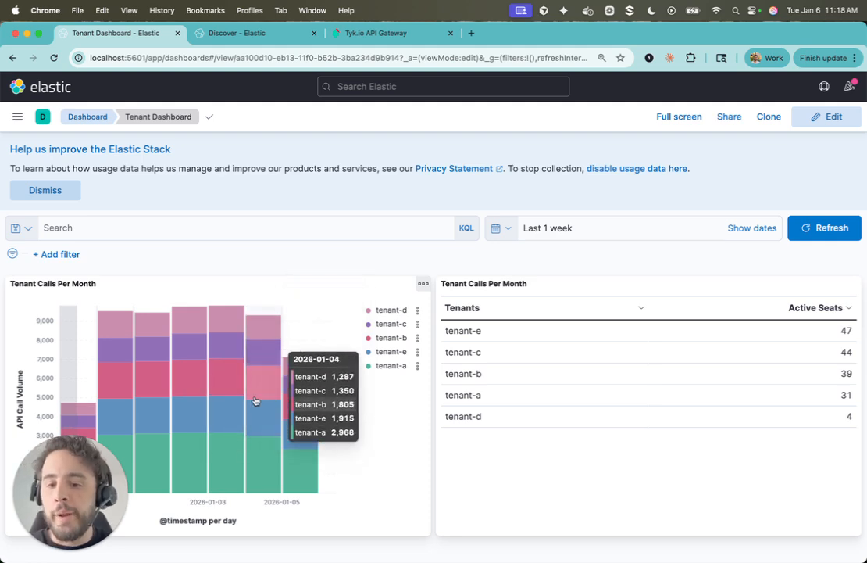
pyautogui.click(418, 310)
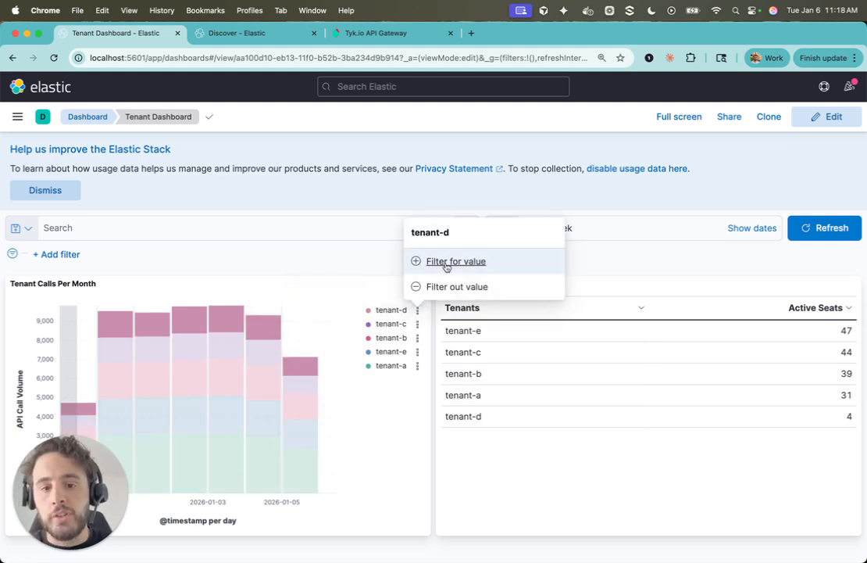
pyautogui.click(350, 263)
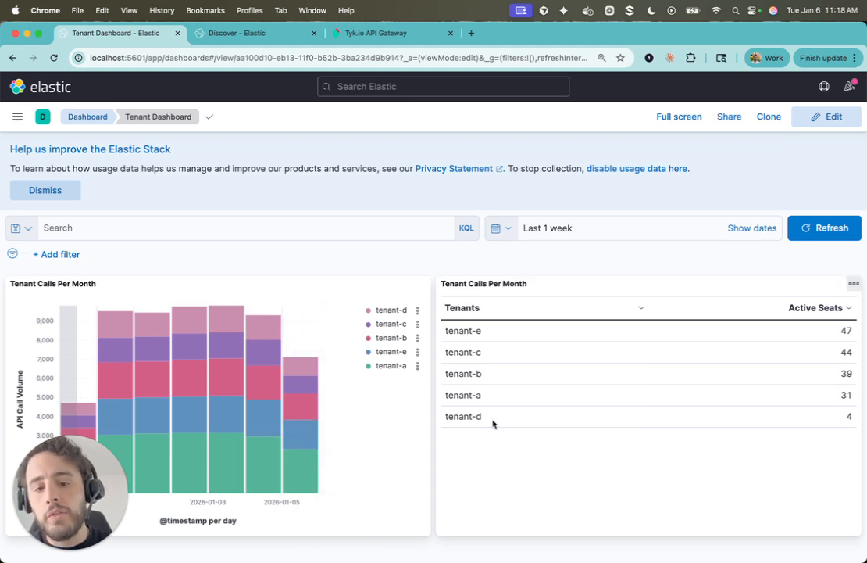
# - Review the export options for the Active Seats table and maximize its panel to read the seats per tenant
pyautogui.moveTo(492, 423)
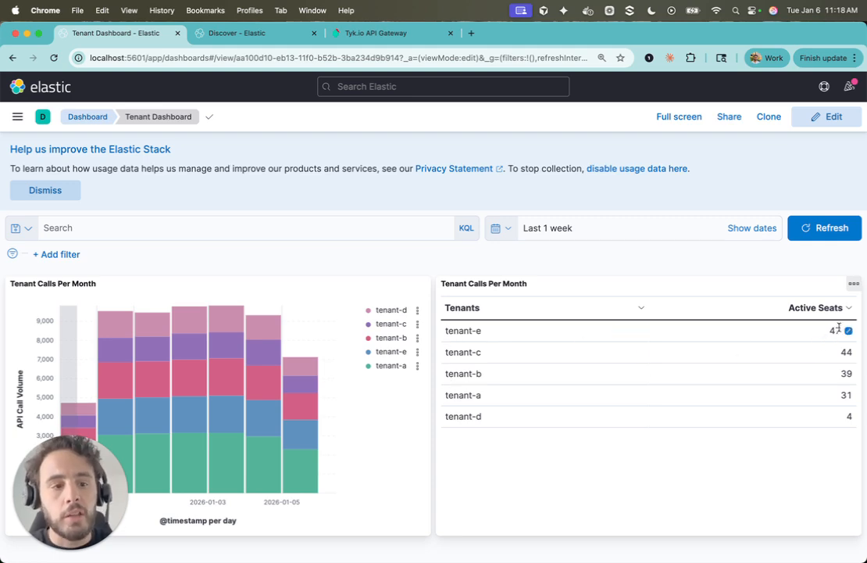
pyautogui.click(854, 283)
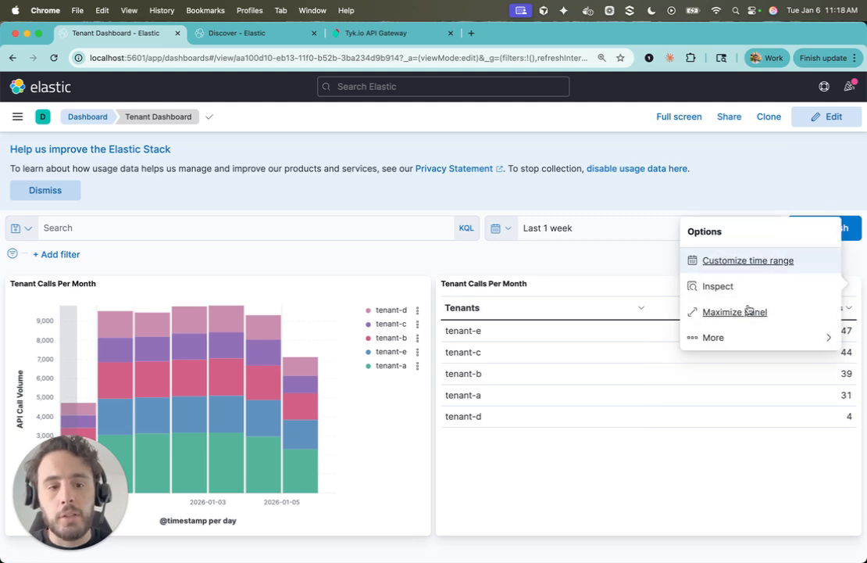
pyautogui.click(710, 336)
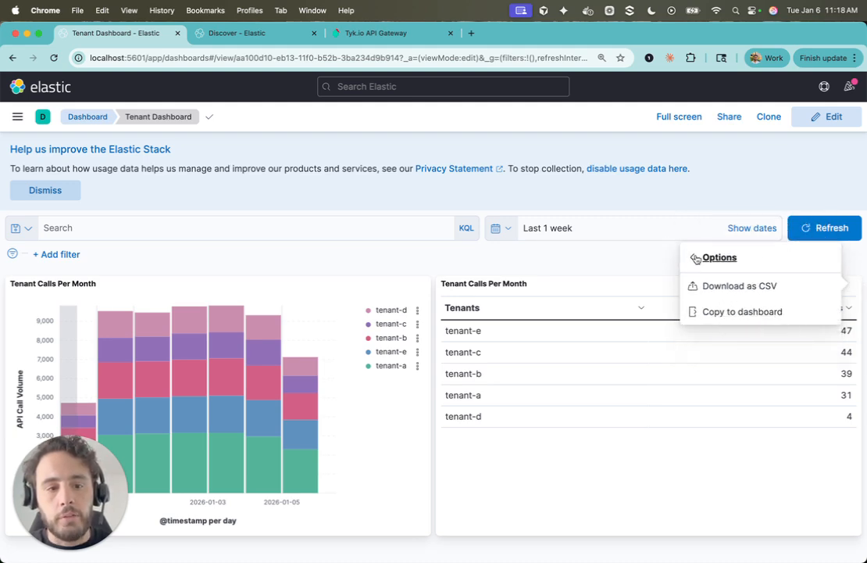
pyautogui.click(691, 256)
pyautogui.click(734, 311)
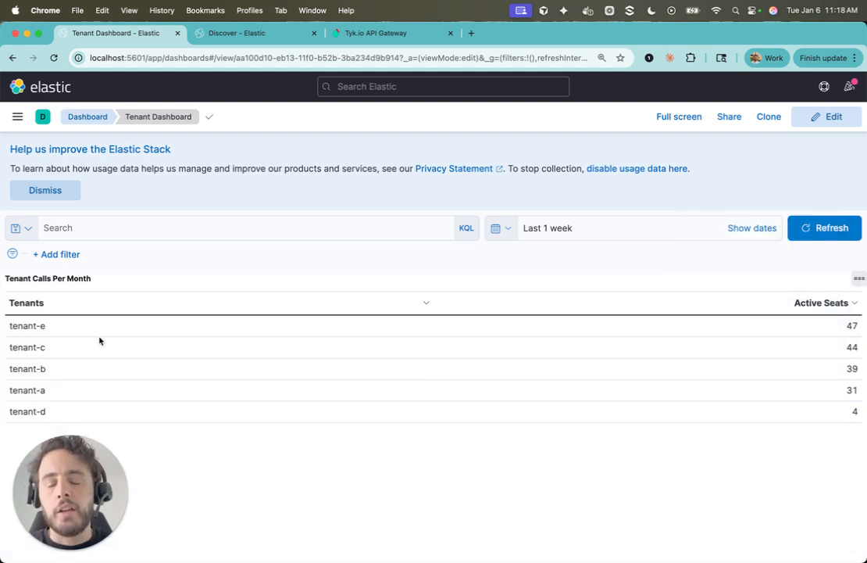
pyautogui.moveTo(51, 327)
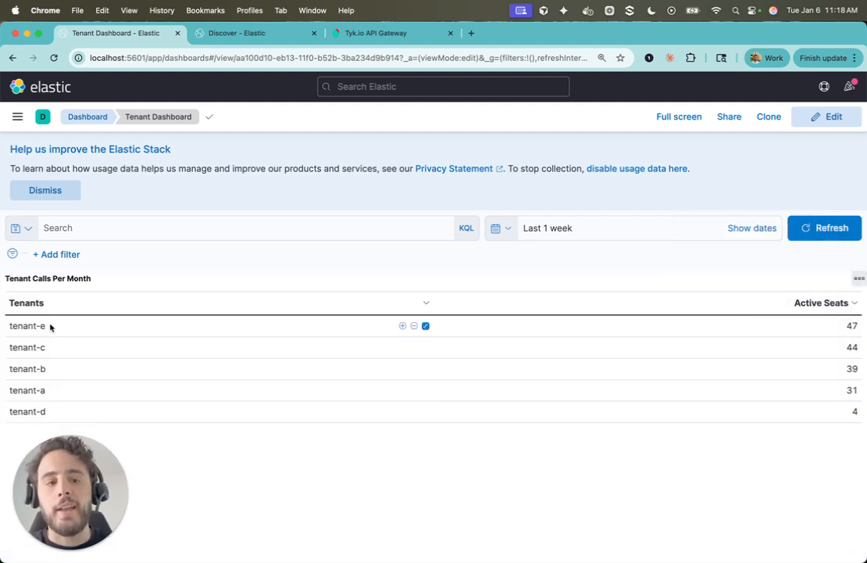